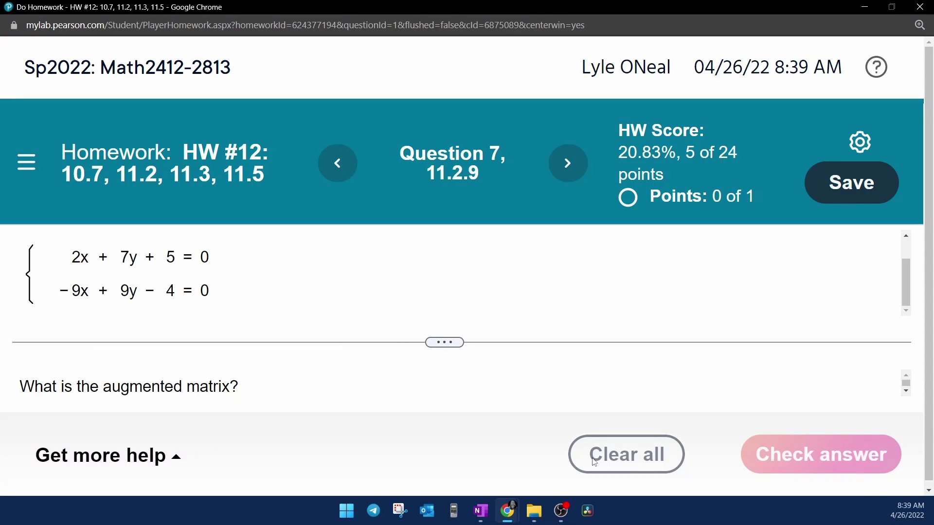
- Scroll Question 7 to read the system 2x+7y+5=0 and −9x+9y−4=0
{"action": "scroll", "coordinate": [438, 277], "scroll_direction": "up", "scroll_amount": 2}
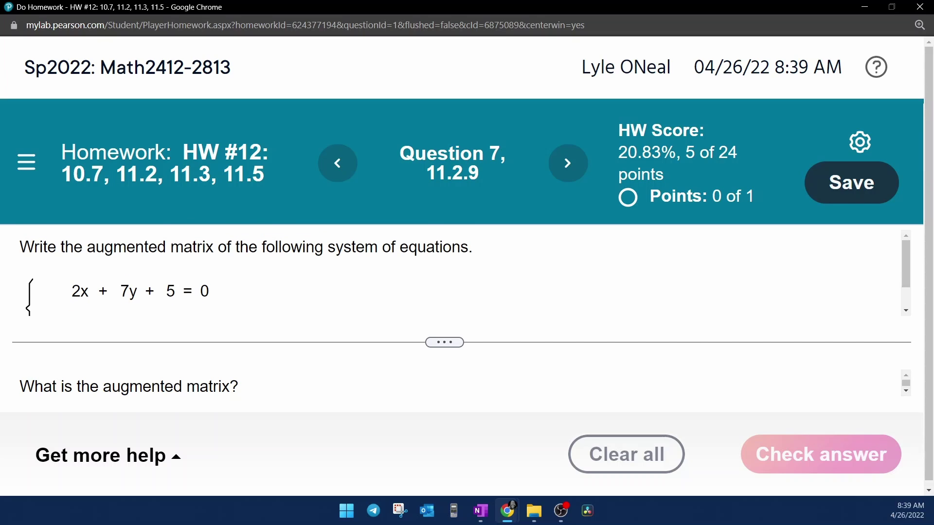
{"action": "scroll", "coordinate": [462, 272], "scroll_direction": "down", "scroll_amount": 2}
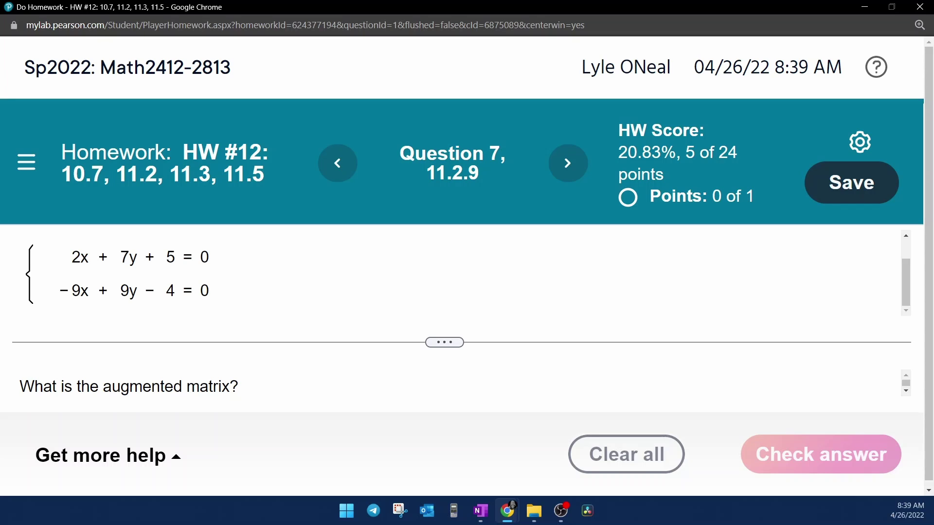
- On the OneNote page, box the general equations ax+by=c, dx+fy=g in white ink and arrow them
{"action": "key", "text": "alt+Tab"}
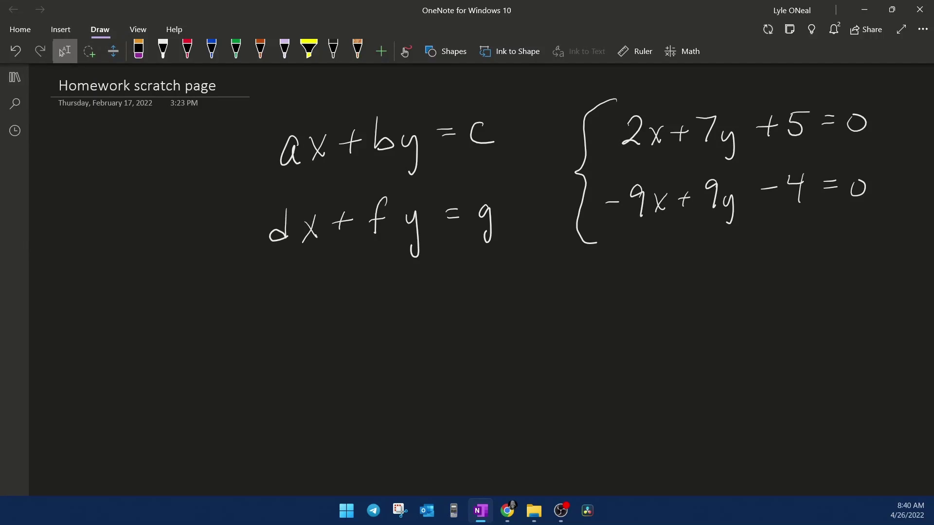
{"action": "left_click", "coordinate": [163, 51]}
{"action": "mouse_move", "coordinate": [260, 121]}
{"action": "left_mouse_down"}
{"action": "mouse_move", "coordinate": [253, 243]}
{"action": "mouse_move", "coordinate": [355, 269]}
{"action": "mouse_move", "coordinate": [512, 263]}
{"action": "mouse_move", "coordinate": [517, 108]}
{"action": "mouse_move", "coordinate": [264, 108]}
{"action": "left_mouse_up"}
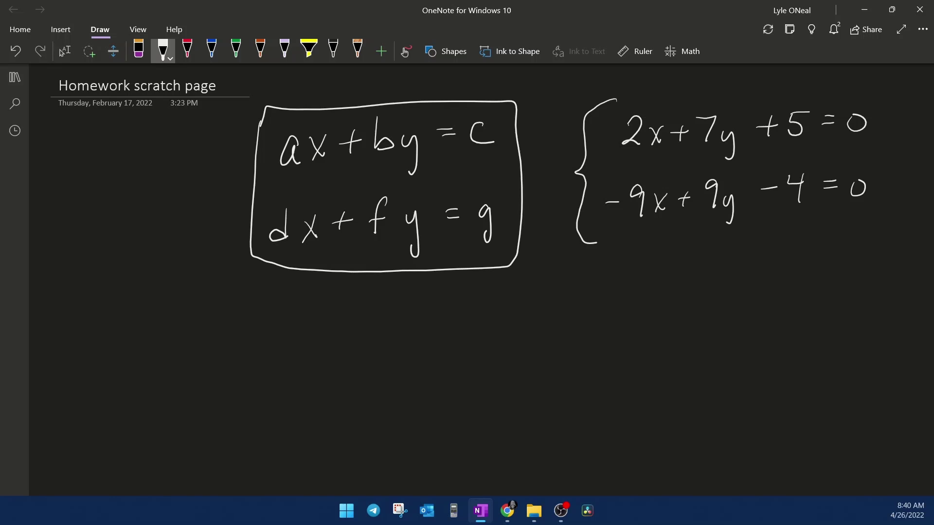
{"action": "left_click_drag", "start_coordinate": [313, 171], "coordinate": [335, 170]}
{"action": "left_click_drag", "start_coordinate": [405, 161], "coordinate": [424, 157]}
{"action": "mouse_move", "coordinate": [153, 162]}
{"action": "left_mouse_down"}
{"action": "mouse_move", "coordinate": [199, 156]}
{"action": "mouse_move", "coordinate": [195, 168]}
{"action": "left_mouse_up"}
- Circle the x and y columns of both general equations, with arrows pointing up at each
{"action": "mouse_move", "coordinate": [301, 291]}
{"action": "left_mouse_down"}
{"action": "mouse_move", "coordinate": [303, 329]}
{"action": "mouse_move", "coordinate": [313, 301]}
{"action": "left_mouse_up"}
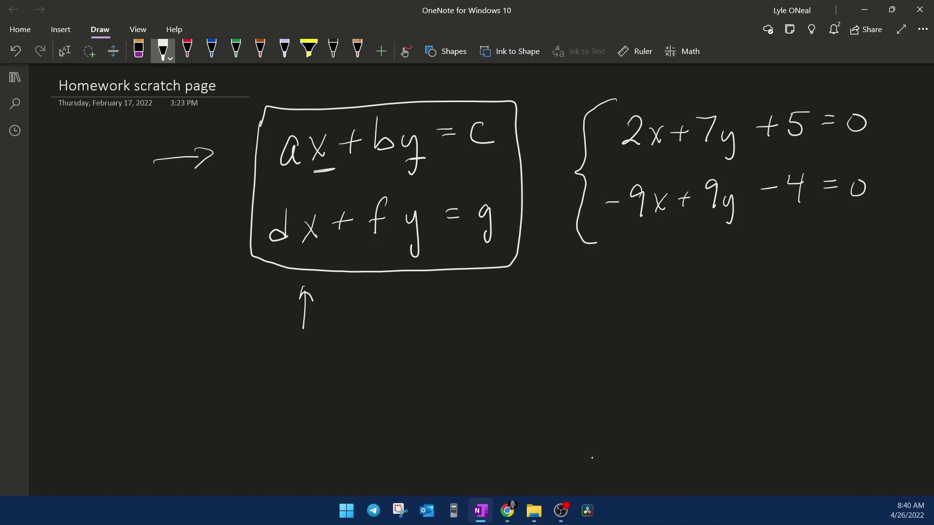
{"action": "mouse_move", "coordinate": [306, 125]}
{"action": "left_mouse_down"}
{"action": "mouse_move", "coordinate": [294, 166]}
{"action": "mouse_move", "coordinate": [304, 249]}
{"action": "mouse_move", "coordinate": [334, 170]}
{"action": "mouse_move", "coordinate": [302, 156]}
{"action": "left_mouse_up"}
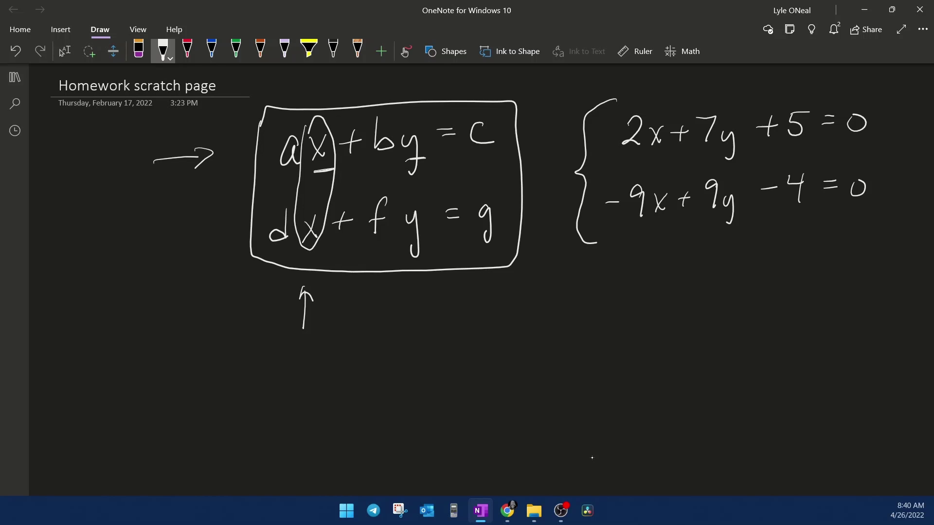
{"action": "mouse_move", "coordinate": [397, 137]}
{"action": "left_mouse_down"}
{"action": "mouse_move", "coordinate": [392, 181]}
{"action": "mouse_move", "coordinate": [427, 164]}
{"action": "mouse_move", "coordinate": [392, 156]}
{"action": "left_mouse_up"}
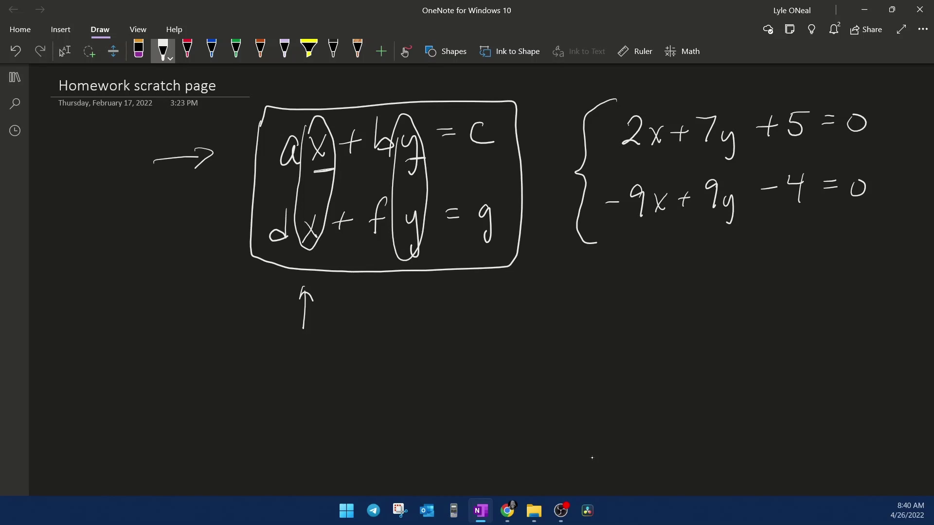
{"action": "mouse_move", "coordinate": [403, 320]}
{"action": "left_mouse_down"}
{"action": "mouse_move", "coordinate": [404, 282]}
{"action": "mouse_move", "coordinate": [413, 292]}
{"action": "left_mouse_up"}
- Star the given system, circle the constants column, and circle +5 and −4 with arrows across the equals
{"action": "mouse_move", "coordinate": [895, 139]}
{"action": "left_mouse_down"}
{"action": "mouse_move", "coordinate": [891, 167]}
{"action": "mouse_move", "coordinate": [879, 166]}
{"action": "left_mouse_up"}
{"action": "left_click_drag", "start_coordinate": [878, 154], "coordinate": [904, 153]}
{"action": "mouse_move", "coordinate": [465, 239]}
{"action": "left_mouse_down"}
{"action": "mouse_move", "coordinate": [504, 200]}
{"action": "mouse_move", "coordinate": [468, 117]}
{"action": "mouse_move", "coordinate": [474, 253]}
{"action": "mouse_move", "coordinate": [493, 113]}
{"action": "mouse_move", "coordinate": [472, 104]}
{"action": "left_mouse_up"}
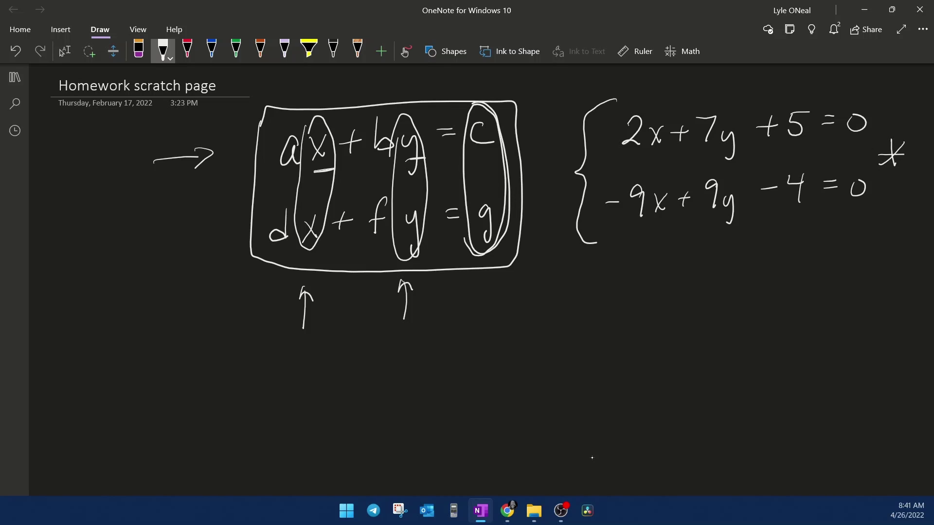
{"action": "mouse_move", "coordinate": [774, 105]}
{"action": "left_mouse_down"}
{"action": "mouse_move", "coordinate": [764, 141]}
{"action": "mouse_move", "coordinate": [829, 90]}
{"action": "mouse_move", "coordinate": [834, 98]}
{"action": "left_mouse_up"}
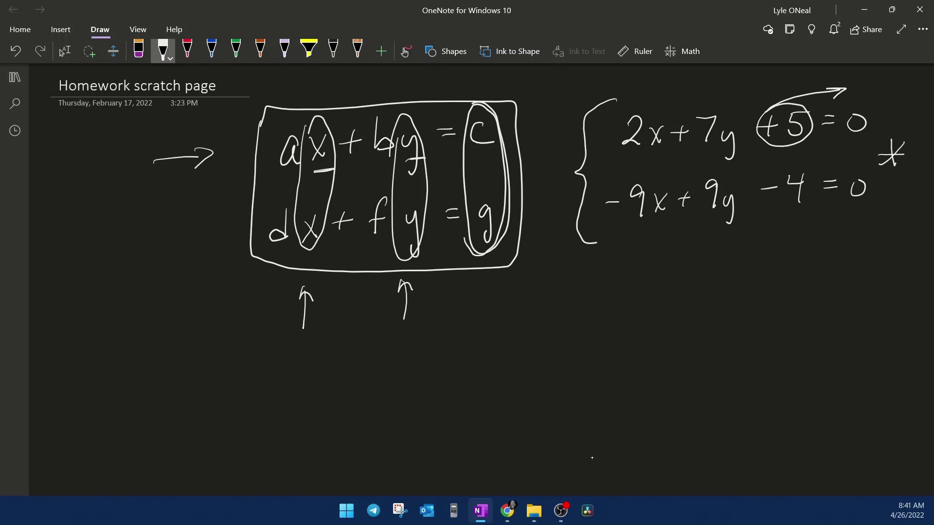
{"action": "mouse_move", "coordinate": [774, 172]}
{"action": "left_mouse_down"}
{"action": "mouse_move", "coordinate": [763, 202]}
{"action": "mouse_move", "coordinate": [841, 156]}
{"action": "mouse_move", "coordinate": [835, 161]}
{"action": "left_mouse_up"}
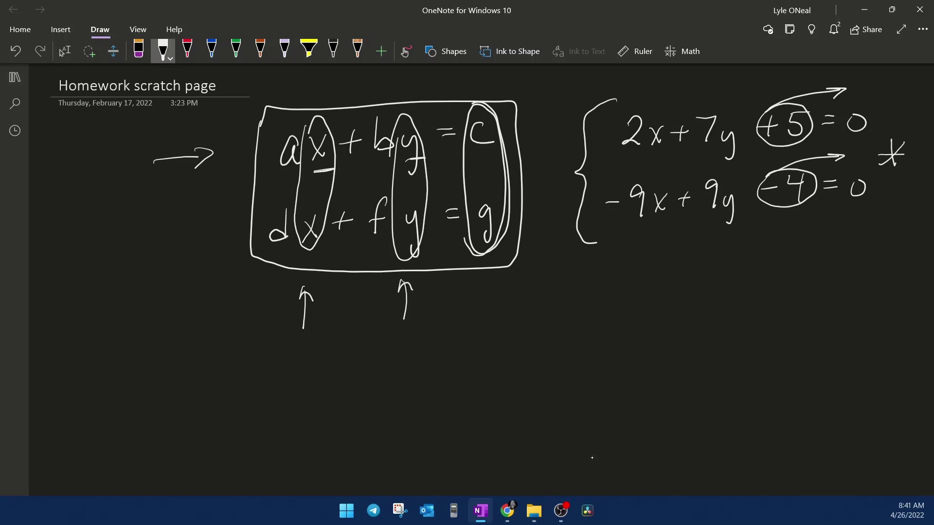
- Handwrite the rewritten first equation 2x+7y=−5 below the system
{"action": "mouse_move", "coordinate": [596, 299]}
{"action": "left_mouse_down"}
{"action": "mouse_move", "coordinate": [595, 324]}
{"action": "mouse_move", "coordinate": [614, 322]}
{"action": "left_mouse_up"}
{"action": "mouse_move", "coordinate": [625, 306]}
{"action": "left_mouse_down"}
{"action": "mouse_move", "coordinate": [637, 322]}
{"action": "mouse_move", "coordinate": [626, 324]}
{"action": "left_mouse_up"}
{"action": "mouse_move", "coordinate": [653, 306]}
{"action": "left_mouse_down"}
{"action": "mouse_move", "coordinate": [667, 306]}
{"action": "mouse_move", "coordinate": [658, 317]}
{"action": "left_mouse_up"}
{"action": "mouse_move", "coordinate": [677, 293]}
{"action": "left_mouse_down"}
{"action": "mouse_move", "coordinate": [686, 316]}
{"action": "mouse_move", "coordinate": [706, 315]}
{"action": "left_mouse_up"}
{"action": "left_click_drag", "start_coordinate": [717, 303], "coordinate": [709, 334]}
{"action": "left_click_drag", "start_coordinate": [743, 291], "coordinate": [756, 290]}
{"action": "left_click_drag", "start_coordinate": [745, 298], "coordinate": [786, 293]}
{"action": "left_click_drag", "start_coordinate": [798, 281], "coordinate": [802, 307]}
{"action": "left_click_drag", "start_coordinate": [799, 284], "coordinate": [818, 282]}
- Handwrite the rewritten second equation −9x+9y=4 beneath it
{"action": "mouse_move", "coordinate": [573, 362]}
{"action": "left_mouse_down"}
{"action": "mouse_move", "coordinate": [613, 366]}
{"action": "mouse_move", "coordinate": [612, 382]}
{"action": "left_mouse_up"}
{"action": "mouse_move", "coordinate": [628, 362]}
{"action": "left_mouse_down"}
{"action": "mouse_move", "coordinate": [639, 379]}
{"action": "mouse_move", "coordinate": [626, 380]}
{"action": "left_mouse_up"}
{"action": "left_click_drag", "start_coordinate": [656, 363], "coordinate": [712, 371]}
{"action": "left_click_drag", "start_coordinate": [718, 362], "coordinate": [711, 392]}
{"action": "left_click_drag", "start_coordinate": [743, 355], "coordinate": [762, 356]}
{"action": "mouse_move", "coordinate": [791, 340]}
{"action": "left_mouse_down"}
{"action": "mouse_move", "coordinate": [804, 353]}
{"action": "mouse_move", "coordinate": [794, 370]}
{"action": "left_mouse_up"}
- Box the coefficients 2, 7, −9, 9 and the constants −5 and 4
{"action": "mouse_move", "coordinate": [586, 292]}
{"action": "left_mouse_down"}
{"action": "mouse_move", "coordinate": [603, 330]}
{"action": "mouse_move", "coordinate": [621, 287]}
{"action": "mouse_move", "coordinate": [585, 324]}
{"action": "mouse_move", "coordinate": [571, 385]}
{"action": "mouse_move", "coordinate": [621, 340]}
{"action": "mouse_move", "coordinate": [576, 341]}
{"action": "left_mouse_up"}
{"action": "mouse_move", "coordinate": [670, 282]}
{"action": "left_mouse_down"}
{"action": "mouse_move", "coordinate": [669, 323]}
{"action": "mouse_move", "coordinate": [705, 278]}
{"action": "mouse_move", "coordinate": [674, 278]}
{"action": "left_mouse_up"}
{"action": "mouse_move", "coordinate": [673, 344]}
{"action": "left_mouse_down"}
{"action": "mouse_move", "coordinate": [673, 383]}
{"action": "mouse_move", "coordinate": [707, 336]}
{"action": "mouse_move", "coordinate": [673, 338]}
{"action": "left_mouse_up"}
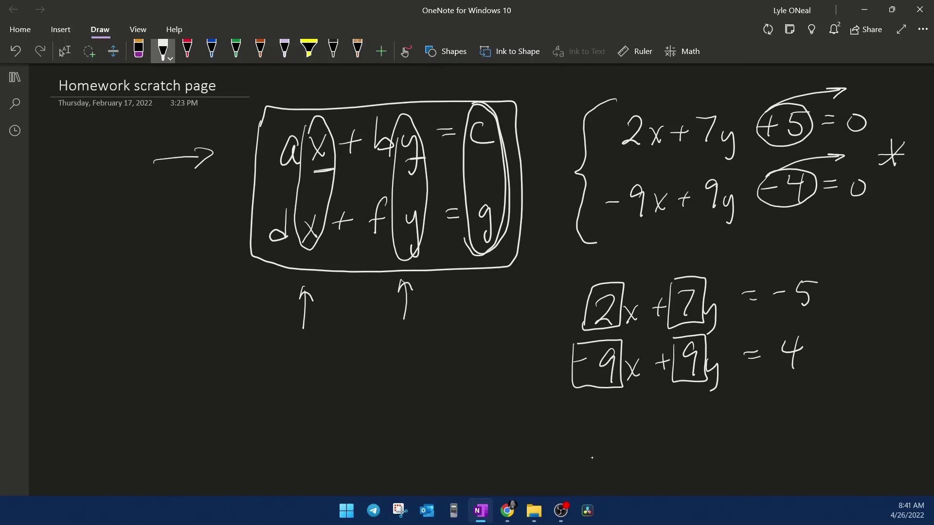
{"action": "left_click_drag", "start_coordinate": [770, 272], "coordinate": [769, 321]}
{"action": "mouse_move", "coordinate": [769, 321]}
{"action": "left_mouse_down"}
{"action": "mouse_move", "coordinate": [832, 315]}
{"action": "mouse_move", "coordinate": [833, 267]}
{"action": "left_mouse_up"}
{"action": "left_click_drag", "start_coordinate": [833, 268], "coordinate": [771, 269]}
{"action": "mouse_move", "coordinate": [771, 336]}
{"action": "left_mouse_down"}
{"action": "mouse_move", "coordinate": [770, 375]}
{"action": "mouse_move", "coordinate": [816, 369]}
{"action": "left_mouse_up"}
{"action": "left_click_drag", "start_coordinate": [816, 369], "coordinate": [817, 331]}
{"action": "left_click_drag", "start_coordinate": [818, 330], "coordinate": [773, 333]}
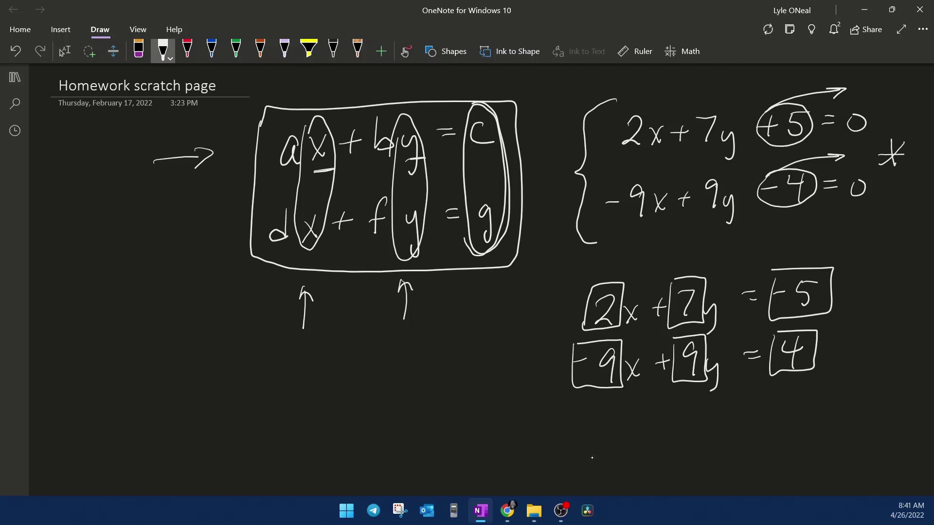
- Back in MyLab Math, enter the first matrix row as 2, 7 | −5
{"action": "key", "text": "alt+Tab"}
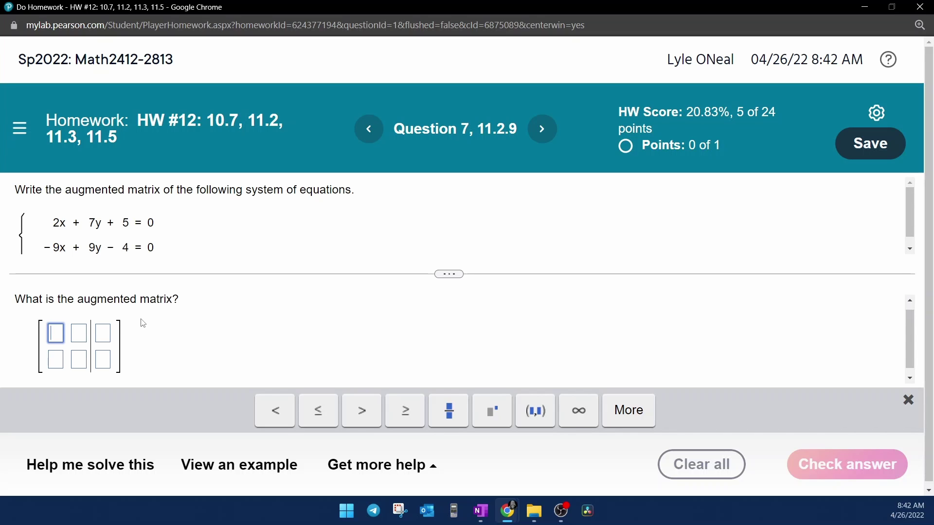
{"action": "type", "text": "2"}
{"action": "left_click", "coordinate": [80, 336]}
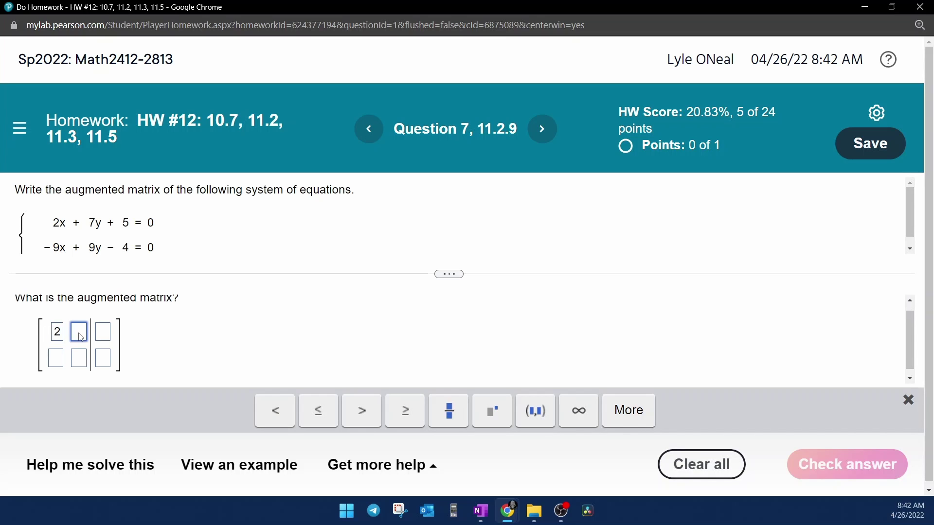
{"action": "type", "text": "7"}
{"action": "left_click", "coordinate": [111, 335]}
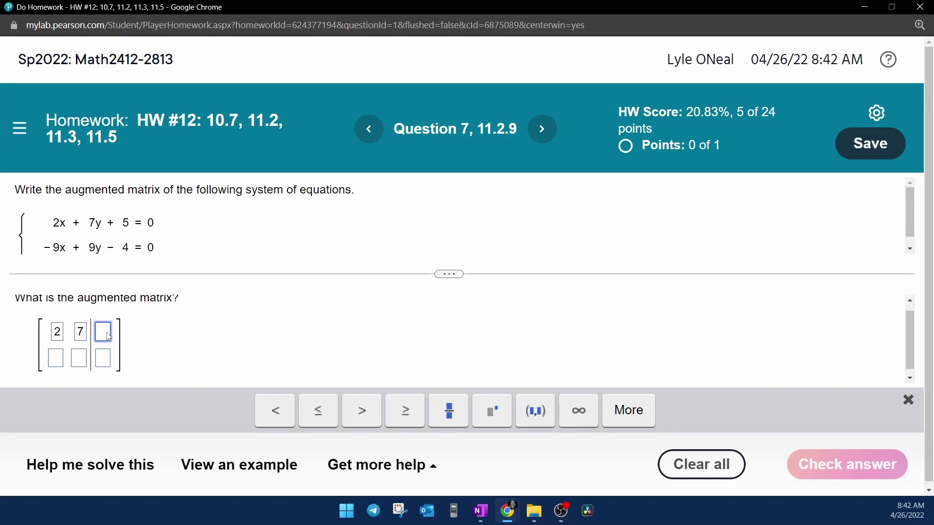
{"action": "type", "text": "-5"}
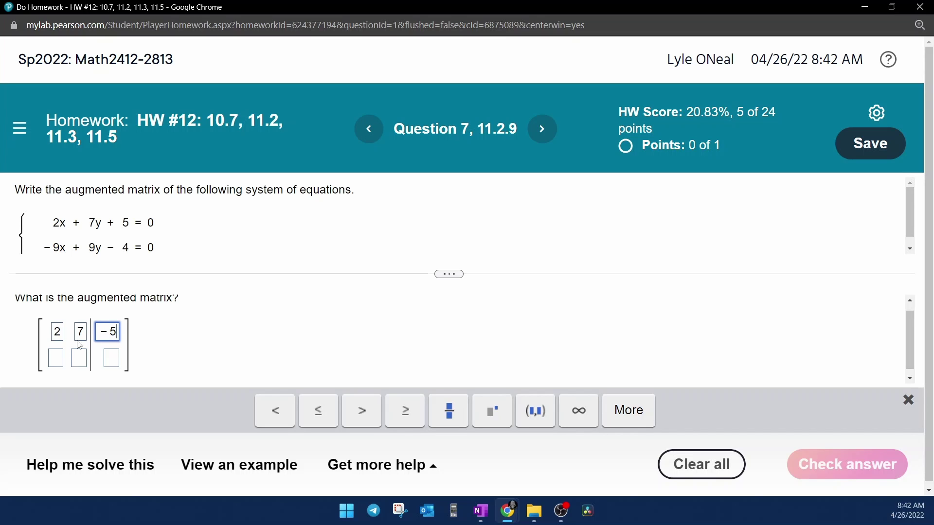
- Enter the second matrix row as −9, 9 | 4
{"action": "left_click", "coordinate": [57, 359]}
{"action": "type", "text": "-9"}
{"action": "left_click", "coordinate": [91, 359]}
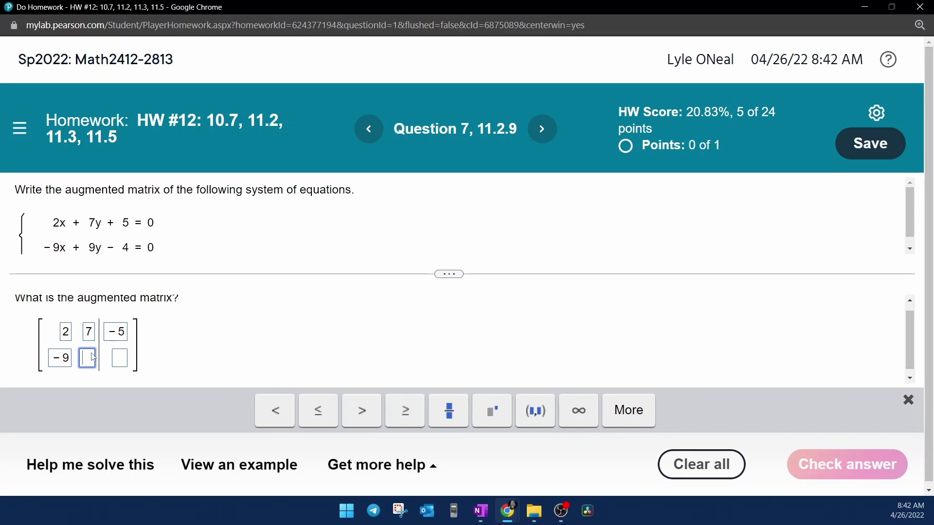
{"action": "type", "text": "9"}
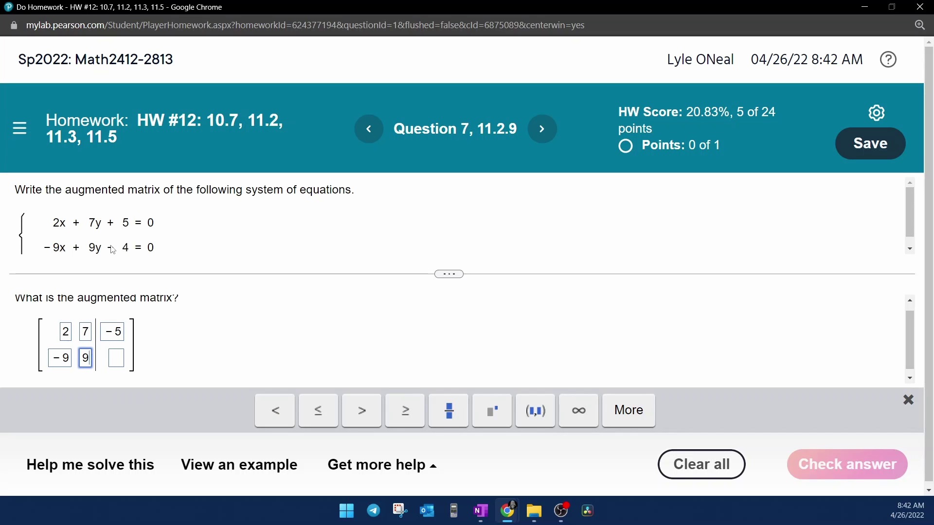
{"action": "left_click", "coordinate": [120, 359]}
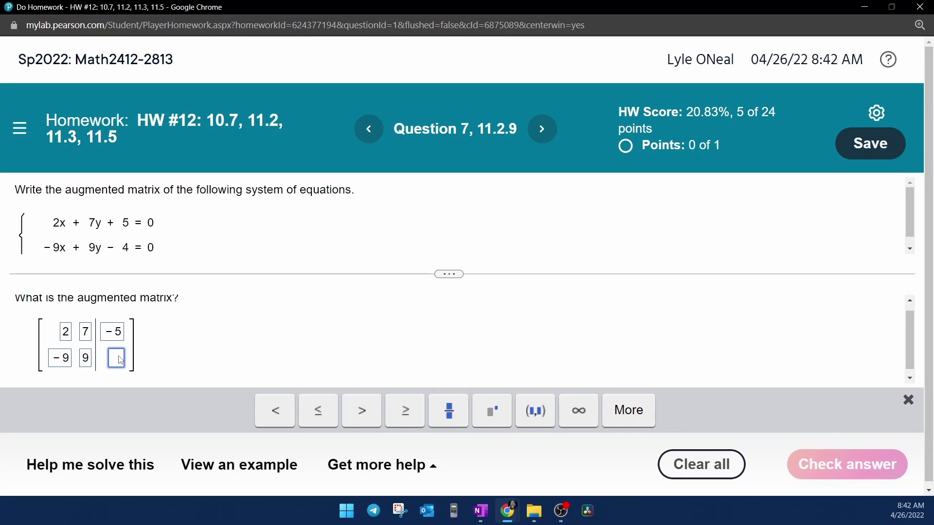
{"action": "type", "text": "4"}
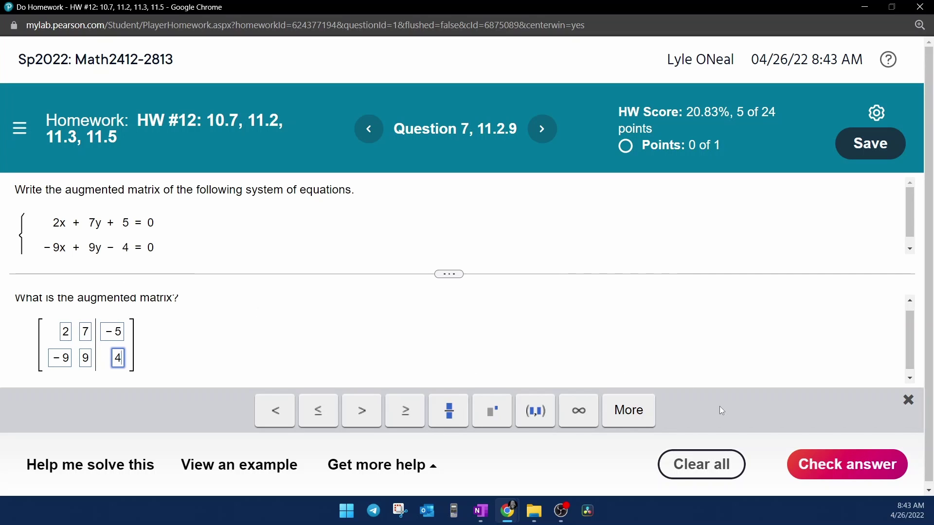
- Check the matrix [2 7 | −5; −9 9 | 4], which is marked correct with "Fantastic!"
{"action": "left_click", "coordinate": [837, 468]}
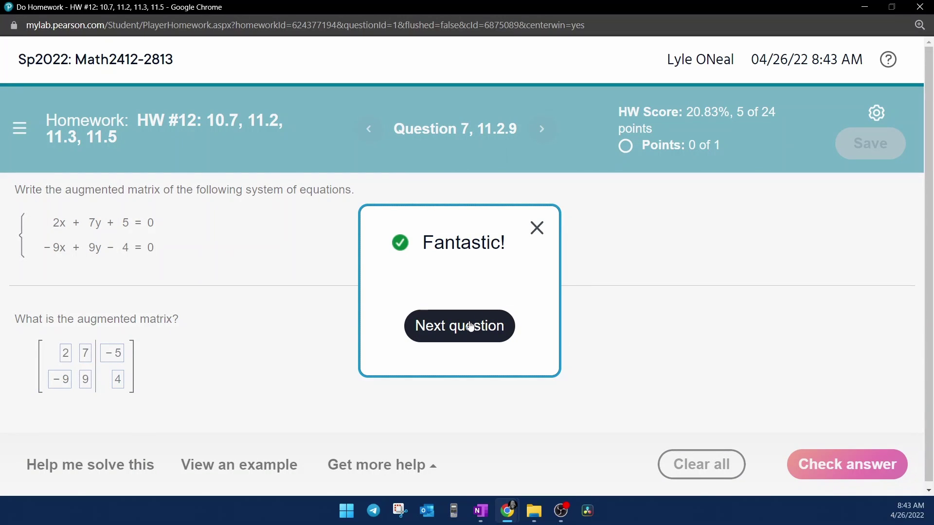